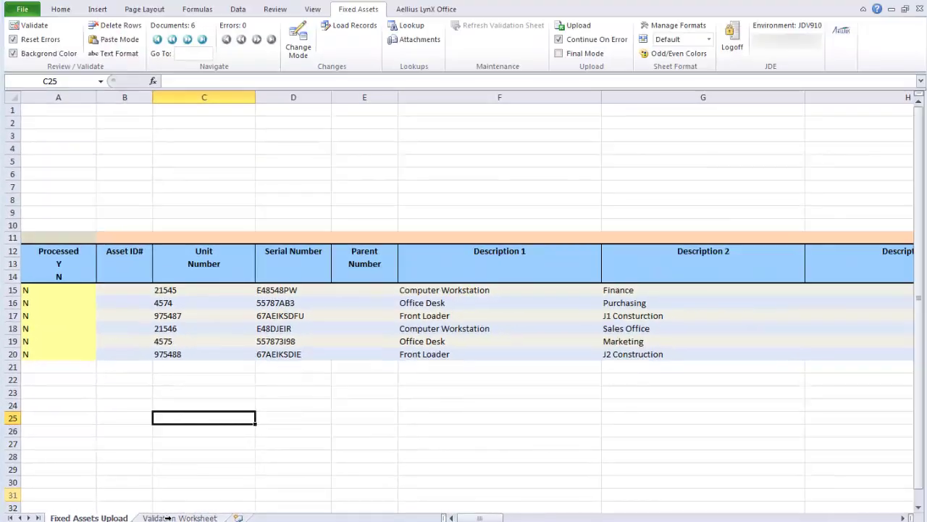
{"action": "left_click", "coordinate": [167, 517]}
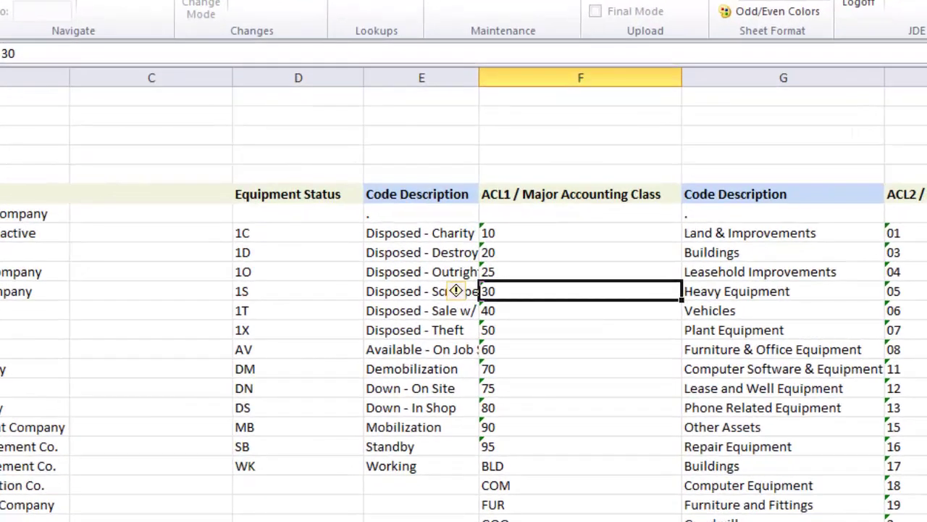
{"action": "left_click", "coordinate": [265, 194]}
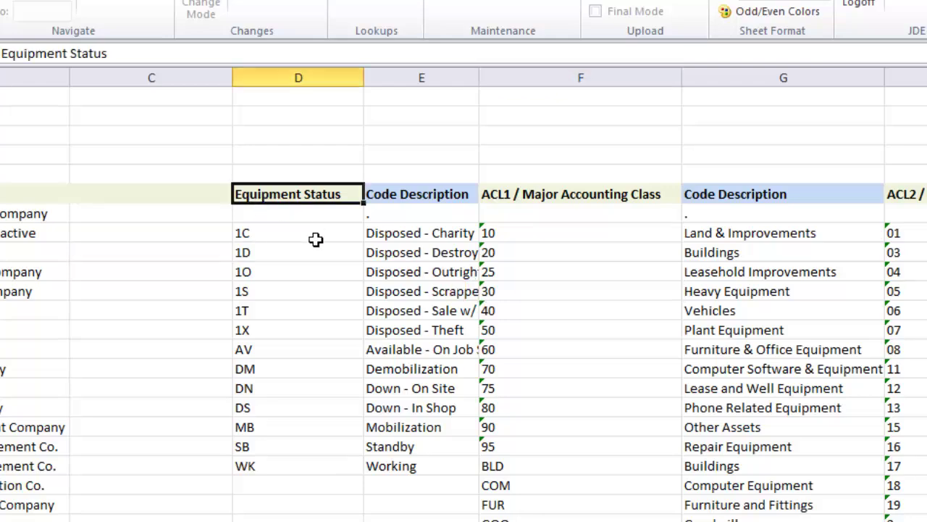
{"action": "key", "text": "Right"}
{"action": "key", "text": "Right"}
{"action": "key", "text": "Right"}
{"action": "key", "text": "Right"}
{"action": "key", "text": "Right"}
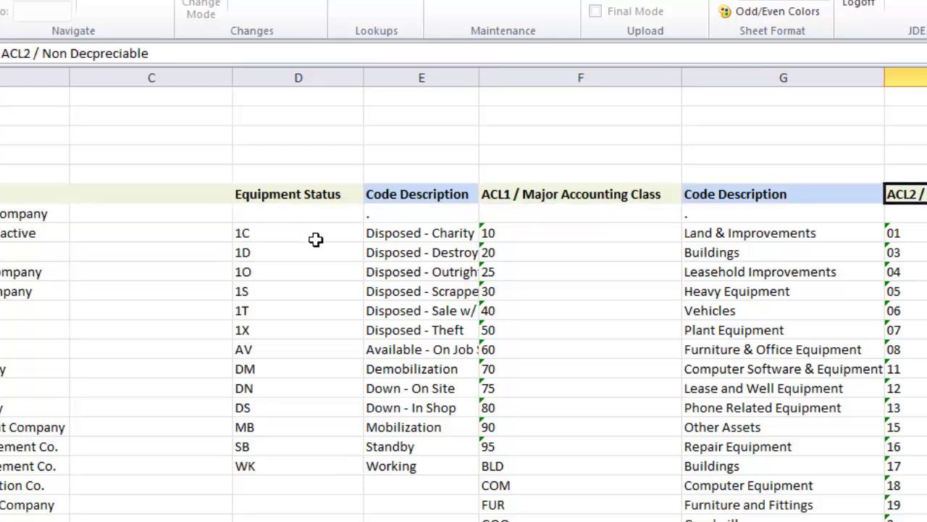
{"action": "key", "text": "Right"}
{"action": "key", "text": "Right"}
{"action": "key", "text": "Right"}
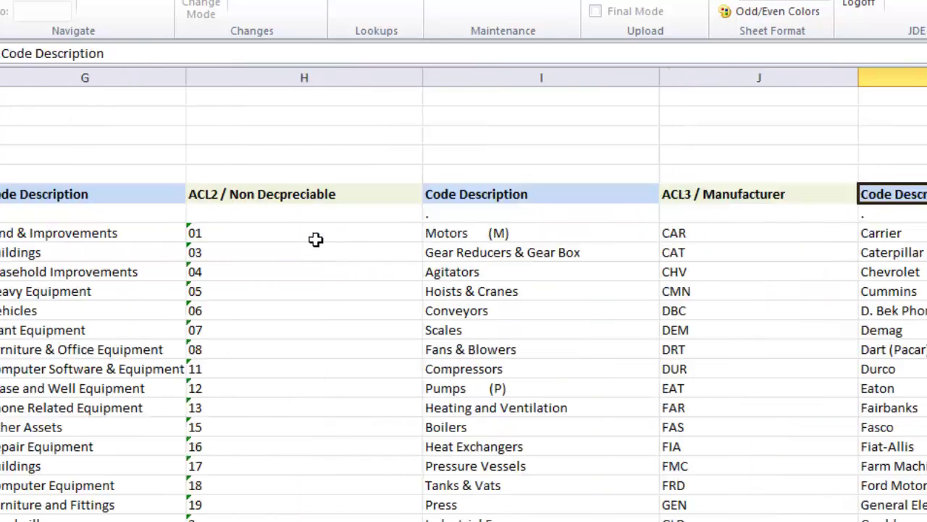
{"action": "key", "text": "Right"}
{"action": "key", "text": "Right"}
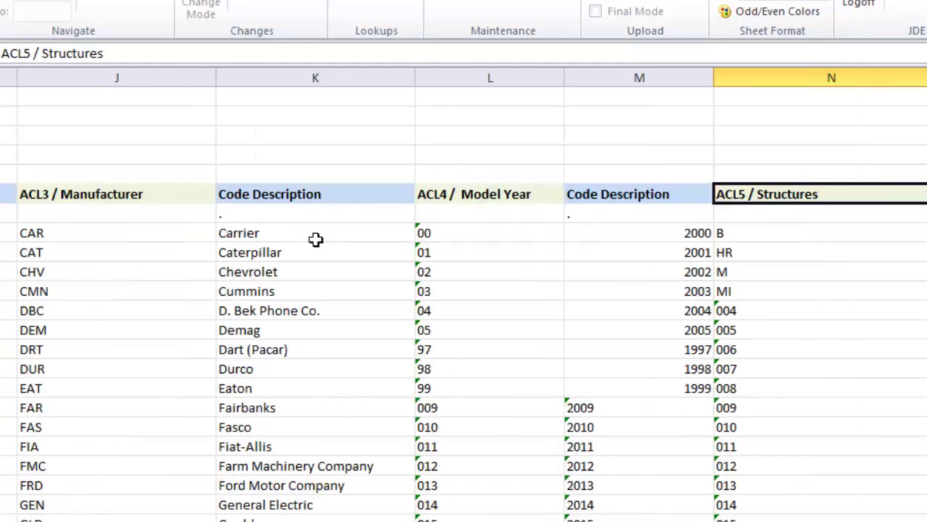
{"action": "key", "text": "Right"}
{"action": "key", "text": "Right"}
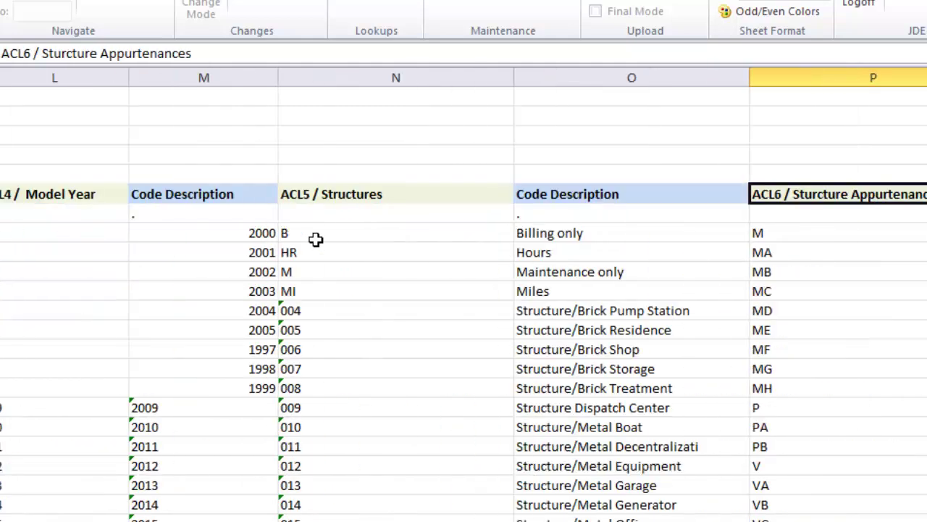
{"action": "key", "text": "Right"}
{"action": "key", "text": "Right"}
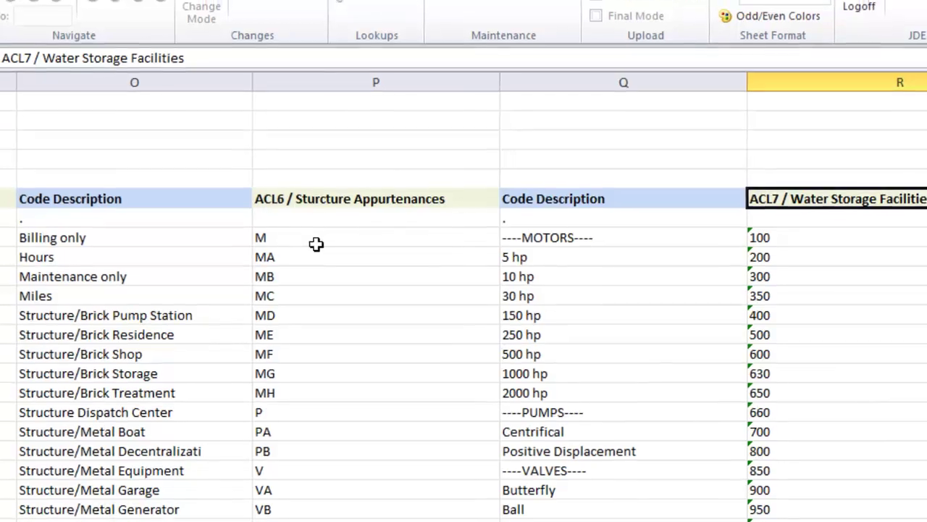
{"action": "key", "text": "Home"}
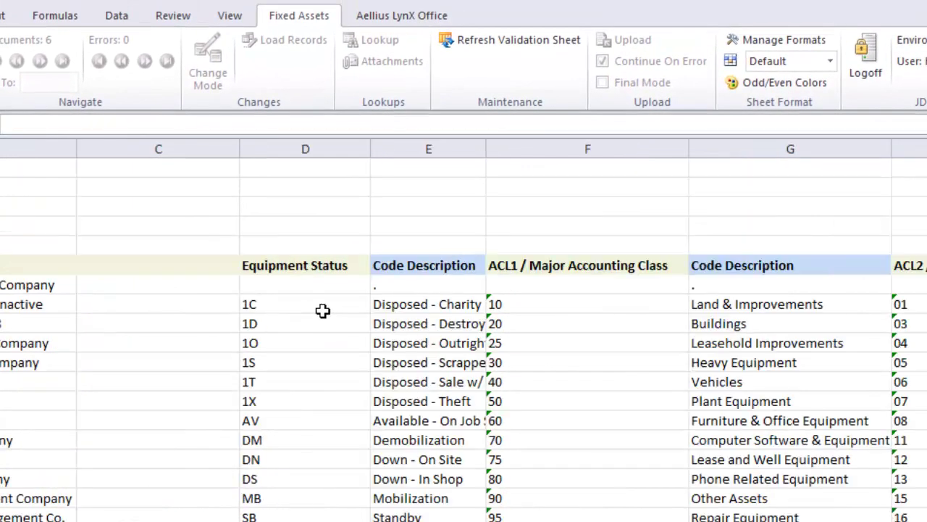
- Refresh the validation code lists, then review the front loader's Category Code 02 values without choosing one
{"action": "left_click", "coordinate": [487, 39]}
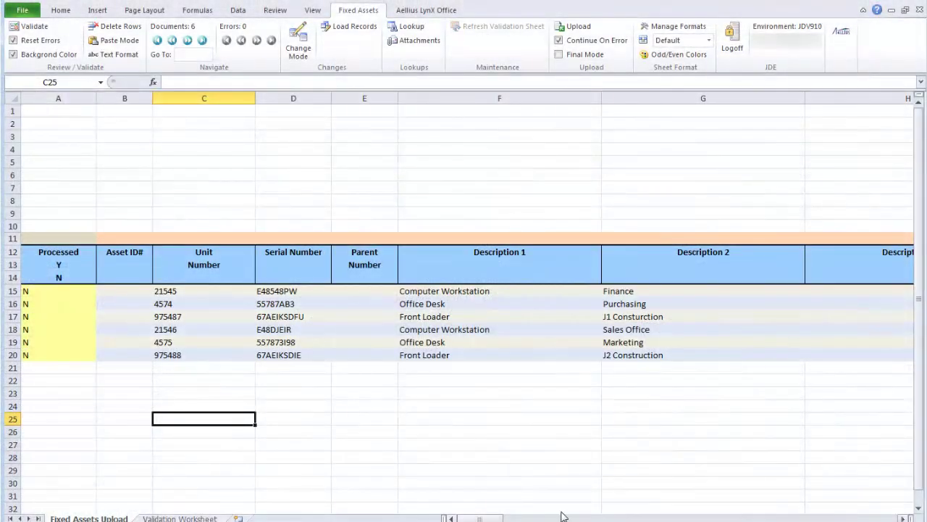
{"action": "left_click", "coordinate": [580, 519]}
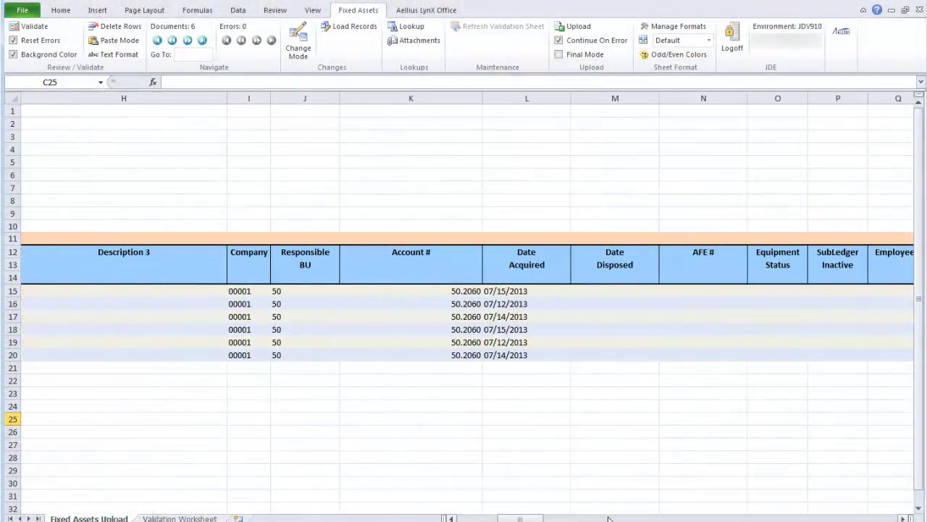
{"action": "left_click", "coordinate": [577, 519]}
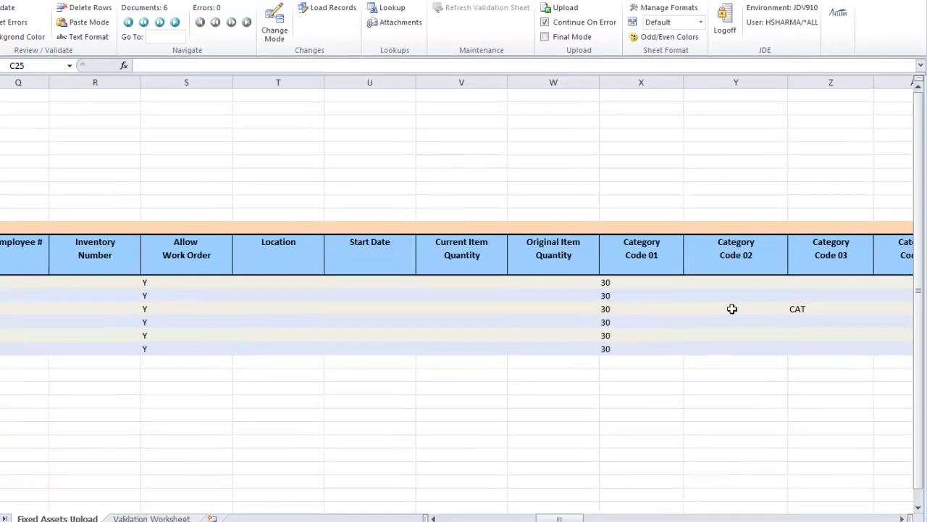
{"action": "left_click", "coordinate": [732, 308]}
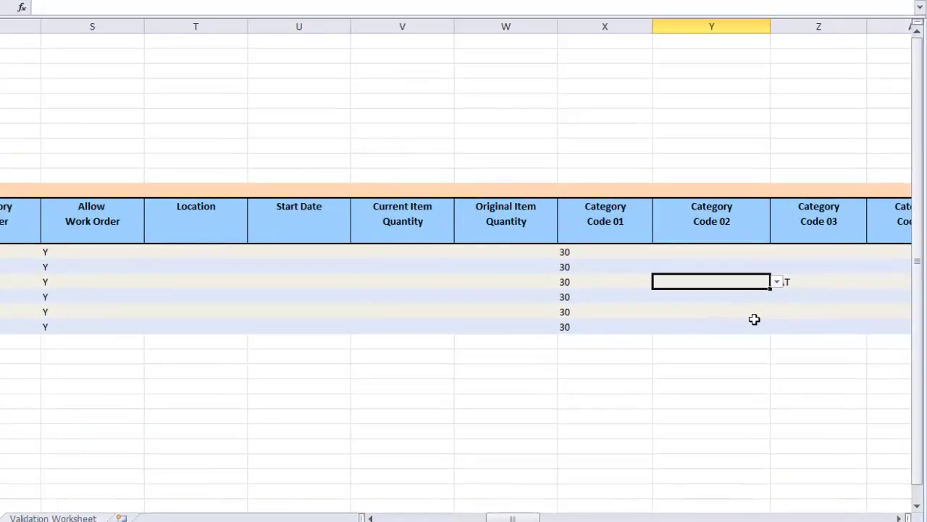
{"action": "left_click", "coordinate": [794, 309]}
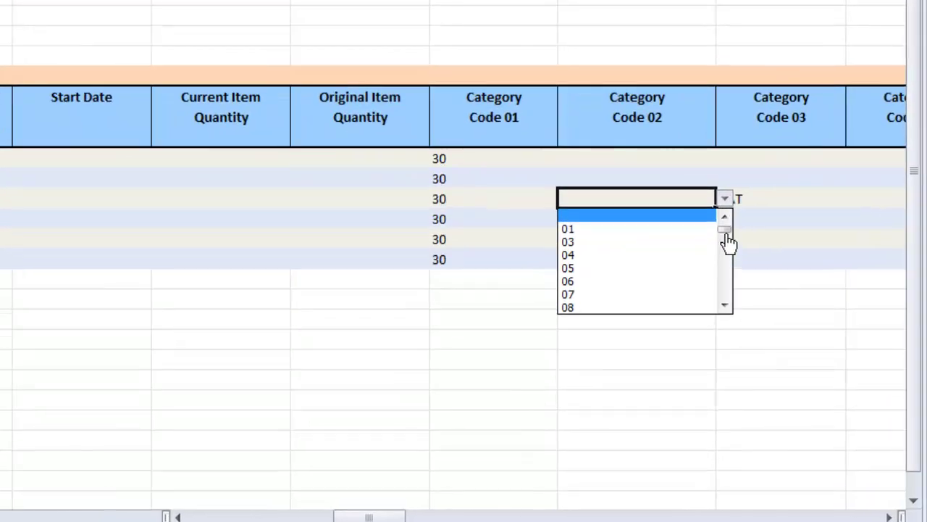
{"action": "scroll", "coordinate": [729, 243], "scroll_direction": "down", "scroll_amount": 6}
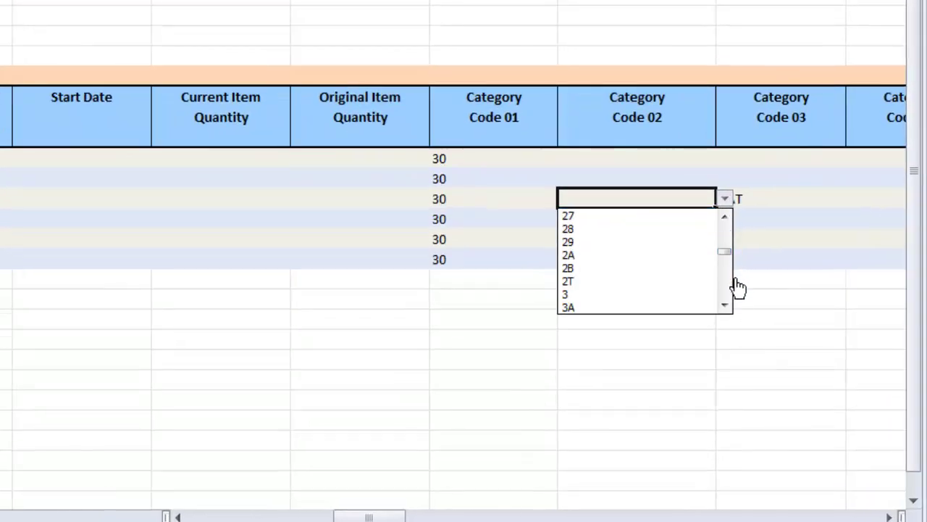
{"action": "left_click", "coordinate": [623, 397]}
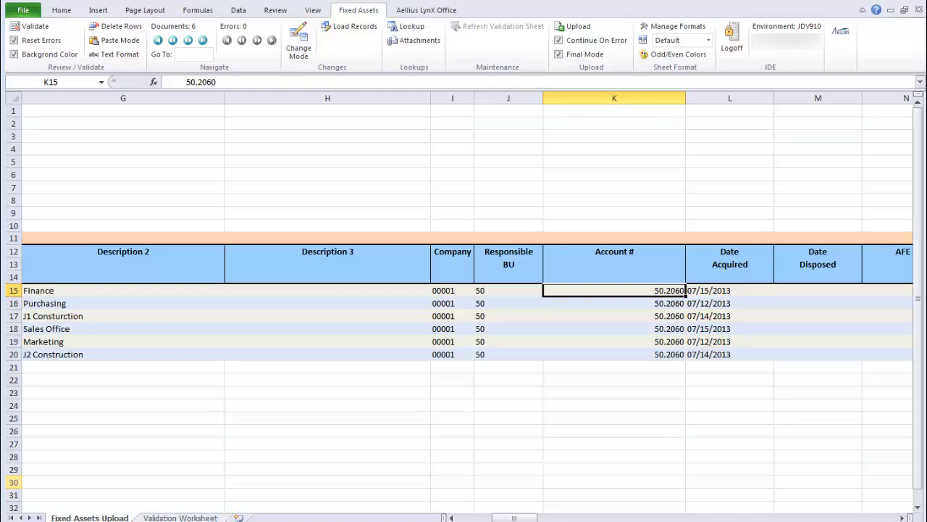
- Look up G/L accounts for cell K15, filtered to company 50 and object accounts 1000-2000, 2060, 2500
{"action": "right_click", "coordinate": [554, 291]}
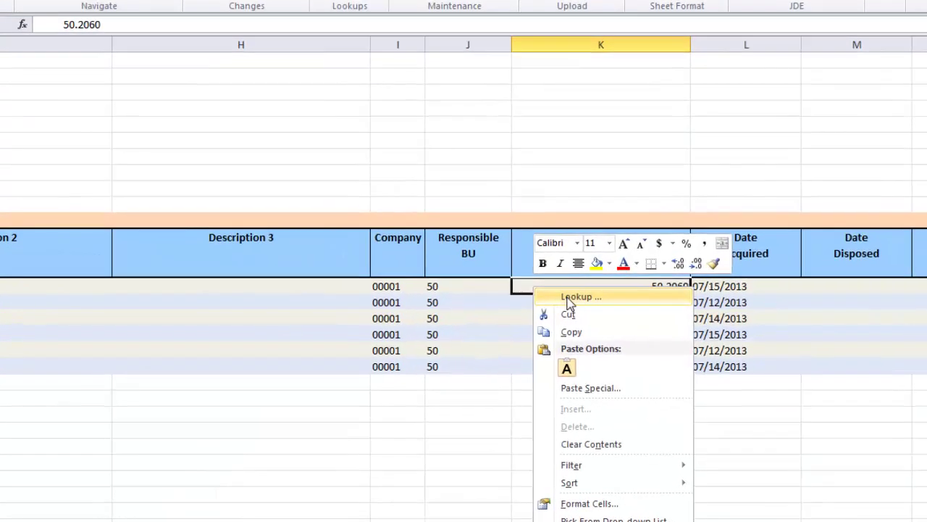
{"action": "left_click", "coordinate": [569, 297]}
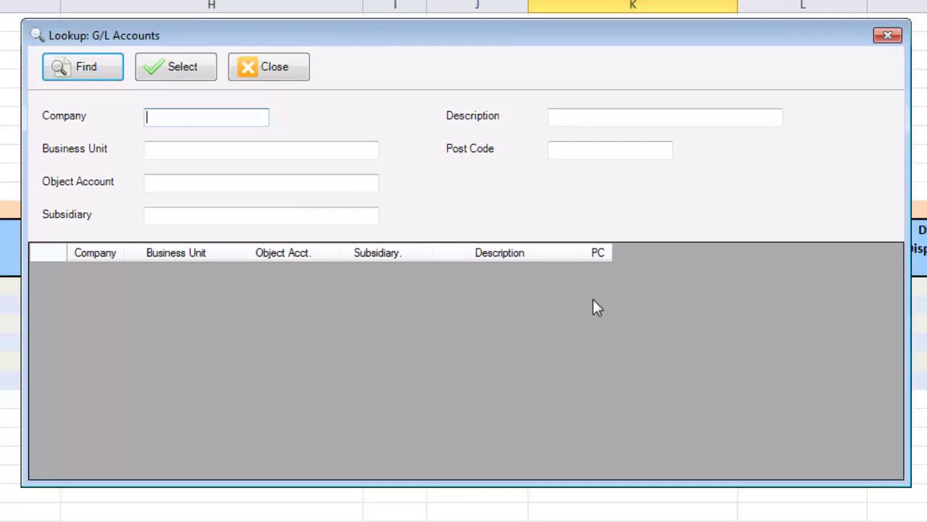
{"action": "type", "text": "50"}
{"action": "key", "text": "Return"}
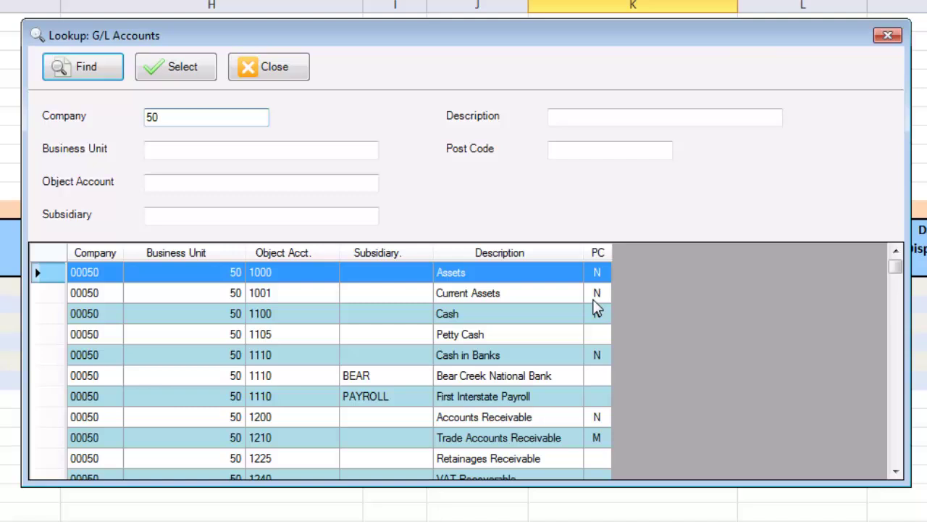
{"action": "left_click", "coordinate": [196, 184]}
{"action": "type", "text": "1000"}
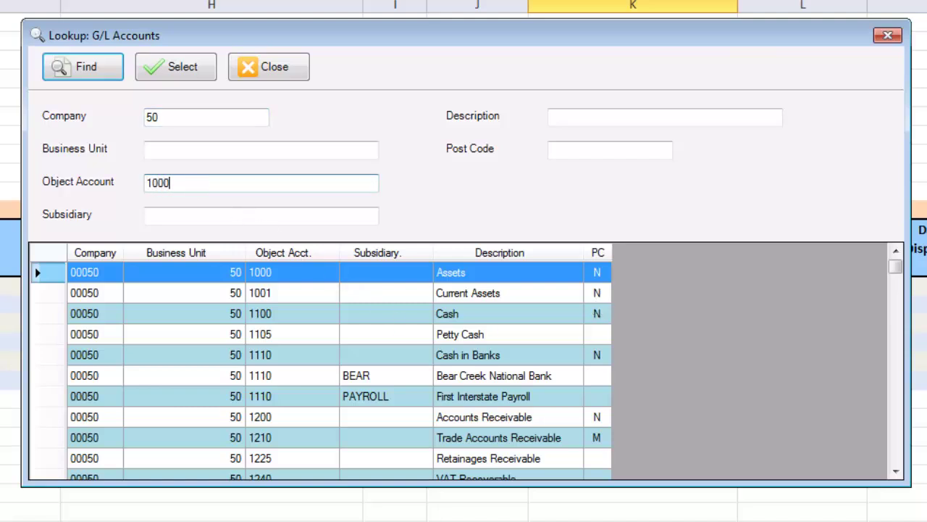
{"action": "type", "text": "-2000,2060,"}
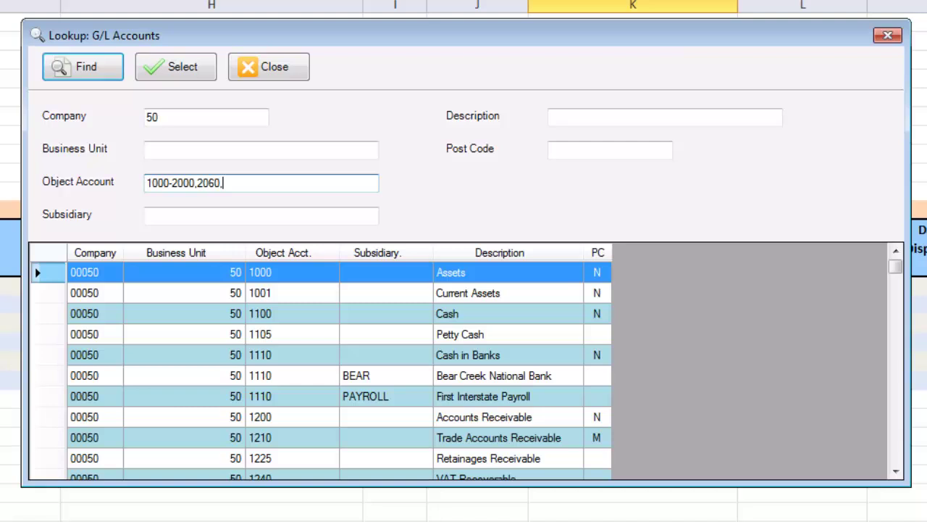
{"action": "type", "text": "2500"}
{"action": "key", "text": "Tab"}
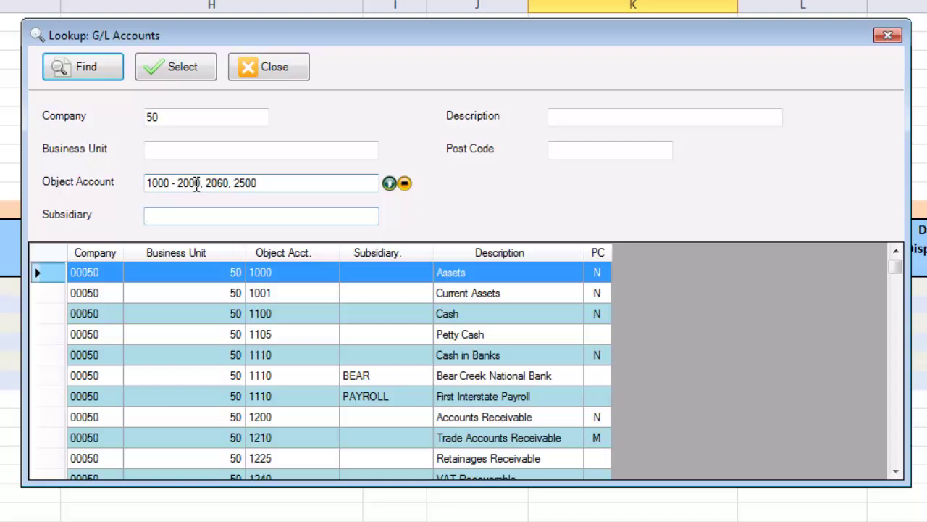
- Narrow the G/L lookup to descriptions Equip*, Asset*, Petty* and post codes blank or M
{"action": "left_click_drag", "start_coordinate": [896, 278], "coordinate": [903, 297]}
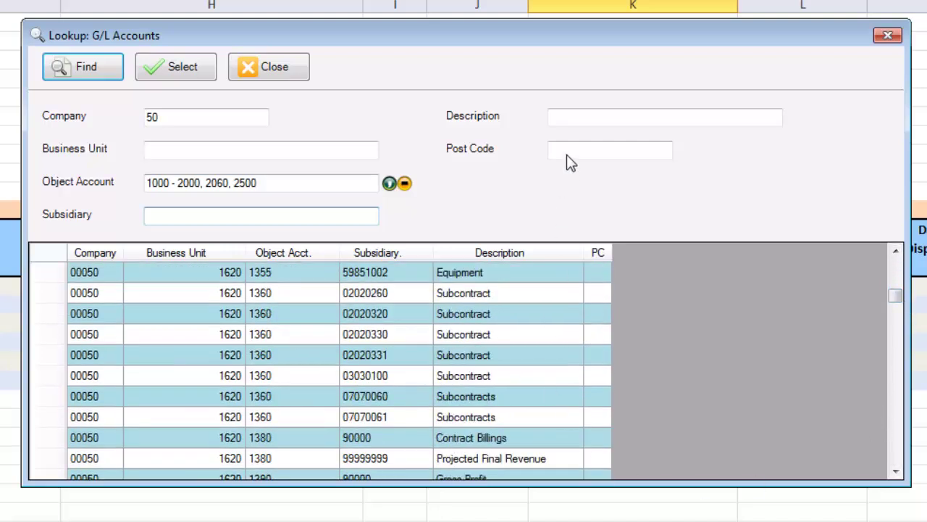
{"action": "left_click", "coordinate": [567, 118]}
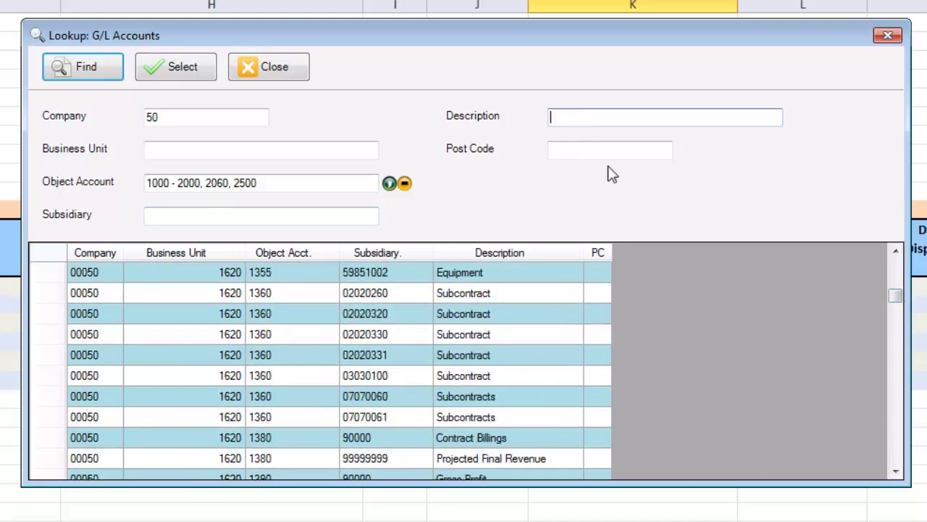
{"action": "type", "text": "Equip*, Asset*"}
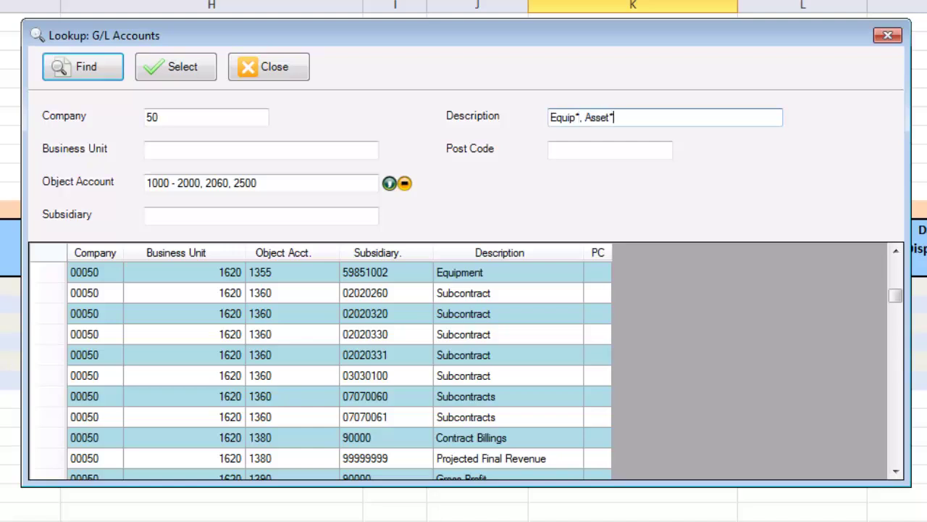
{"action": "type", "text": ", Petty*"}
{"action": "key", "text": "Return"}
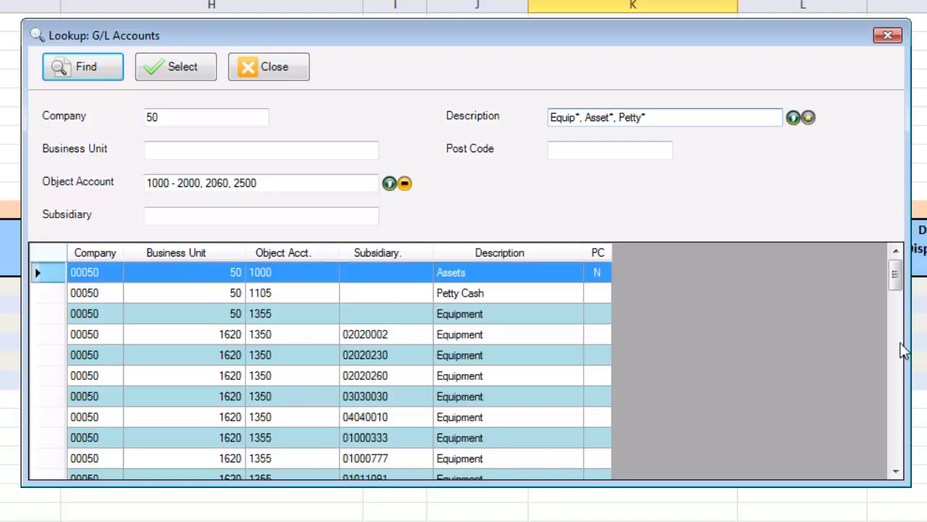
{"action": "left_click", "coordinate": [572, 150]}
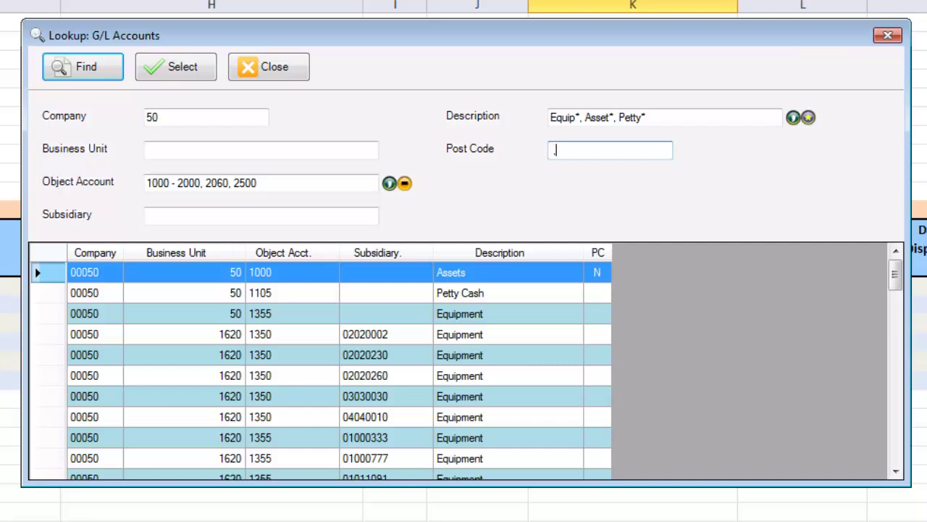
{"action": "type", "text": ",M"}
{"action": "key", "text": "Return"}
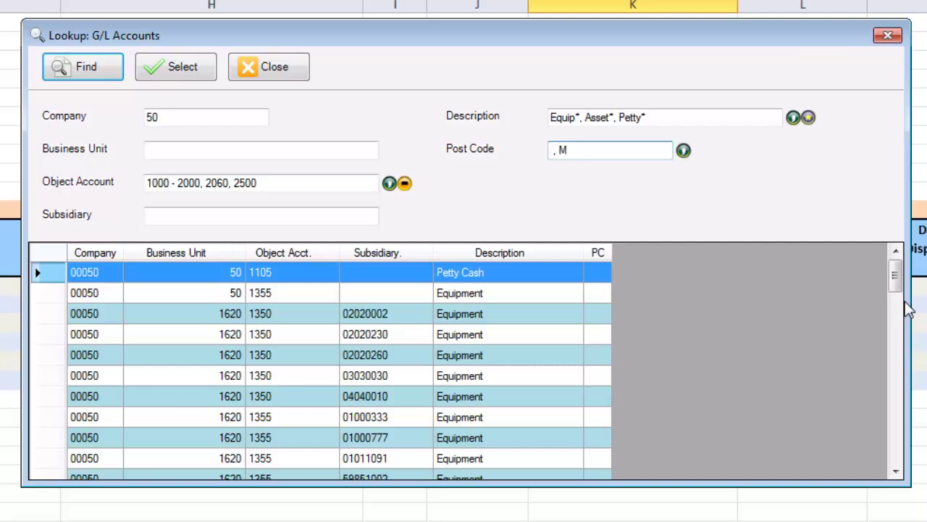
- Attach fa workstation.jpg and fa office desk.jpg to the first two assets' Attachments cells
{"action": "left_click_drag", "start_coordinate": [898, 296], "coordinate": [901, 466]}
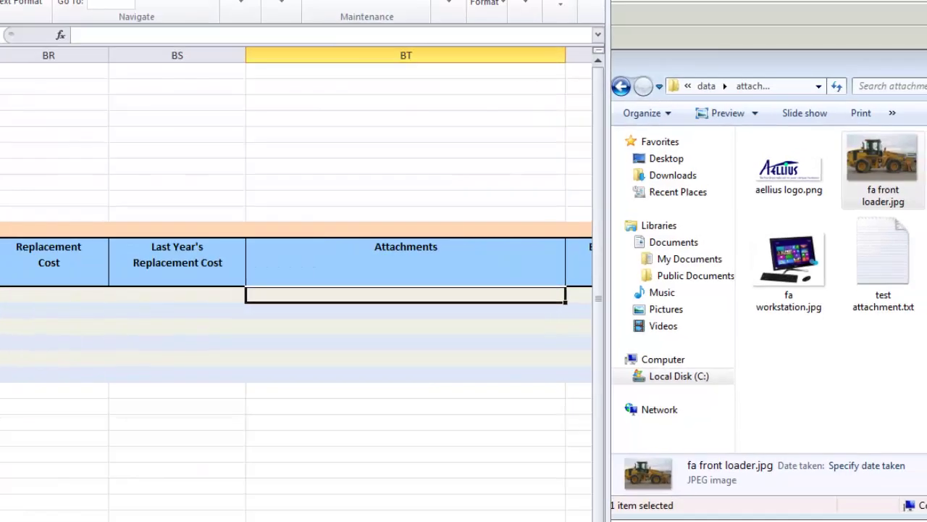
{"action": "right_click", "coordinate": [266, 294]}
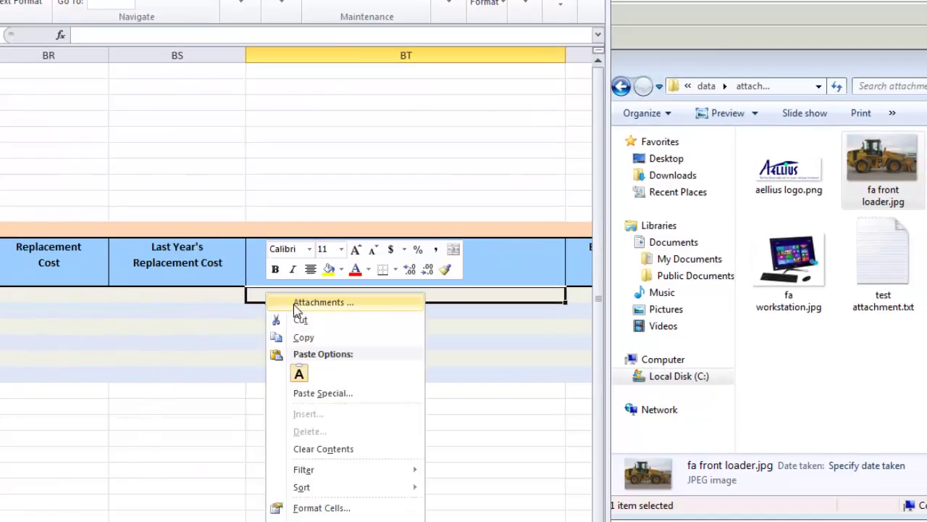
{"action": "left_click", "coordinate": [297, 305]}
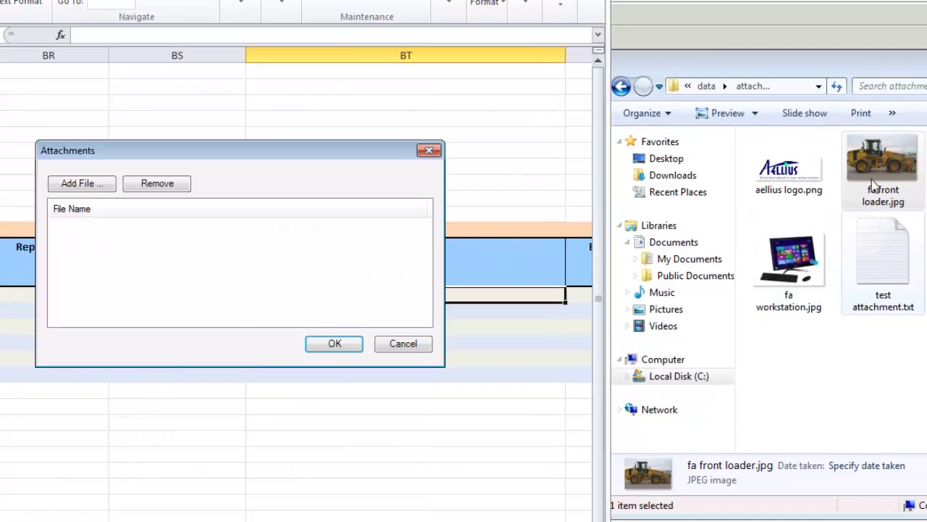
{"action": "left_click_drag", "start_coordinate": [794, 264], "coordinate": [278, 285]}
{"action": "left_click", "coordinate": [334, 343]}
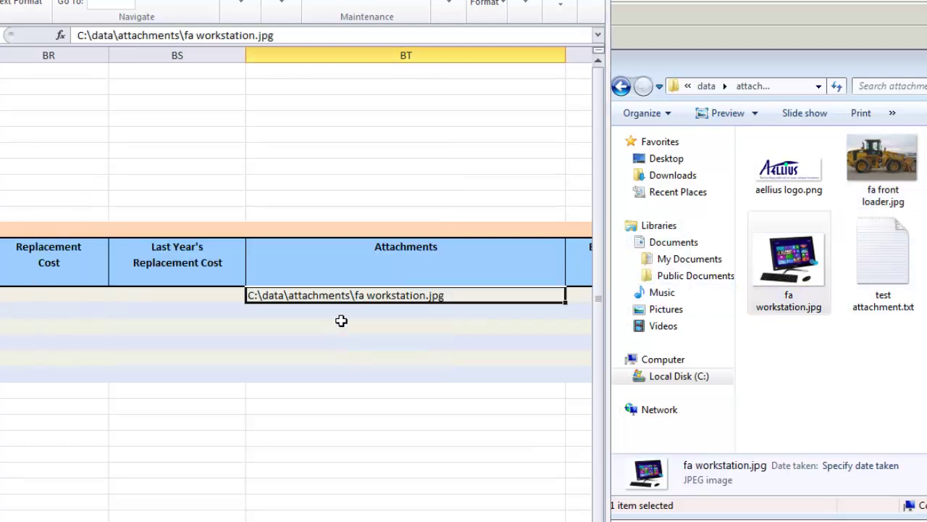
{"action": "right_click", "coordinate": [341, 311]}
{"action": "left_click", "coordinate": [373, 323]}
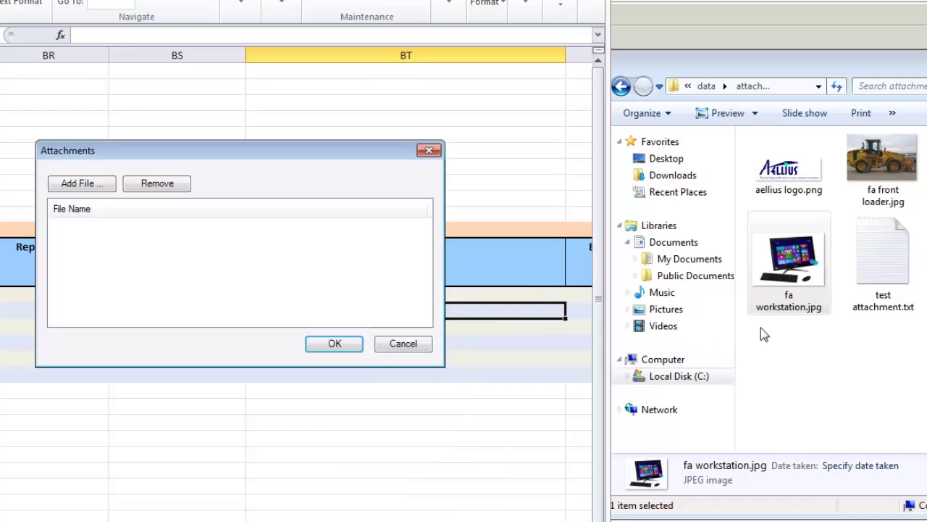
{"action": "left_click_drag", "start_coordinate": [898, 261], "coordinate": [362, 286]}
{"action": "left_click", "coordinate": [322, 345]}
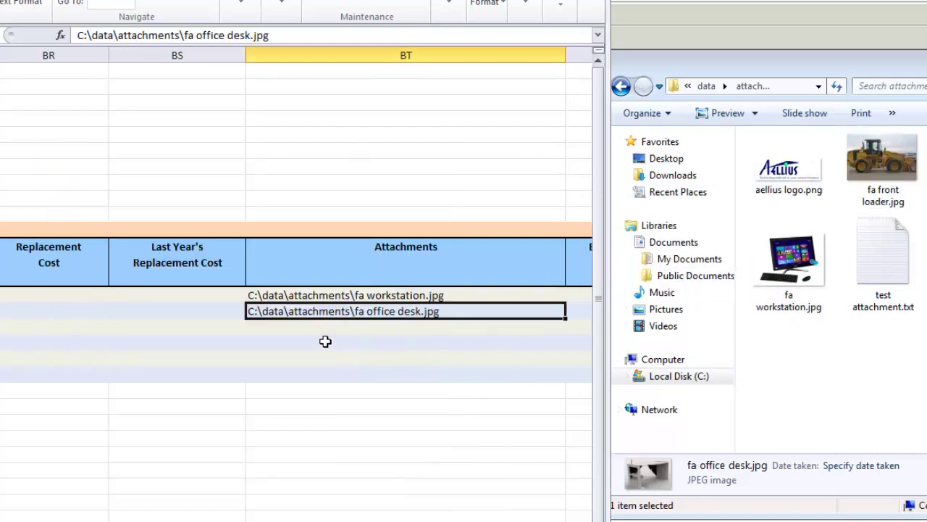
- Attach fa front loader.jpg to the third asset's Attachments cell
{"action": "left_click", "coordinate": [325, 332]}
{"action": "right_click", "coordinate": [326, 334]}
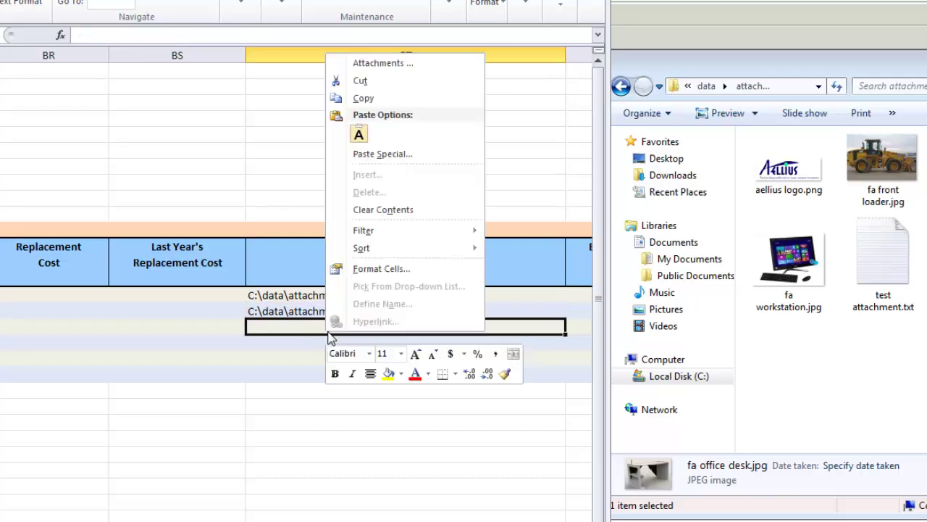
{"action": "left_click", "coordinate": [376, 64]}
{"action": "left_click_drag", "start_coordinate": [884, 158], "coordinate": [341, 270]}
{"action": "left_click", "coordinate": [330, 345]}
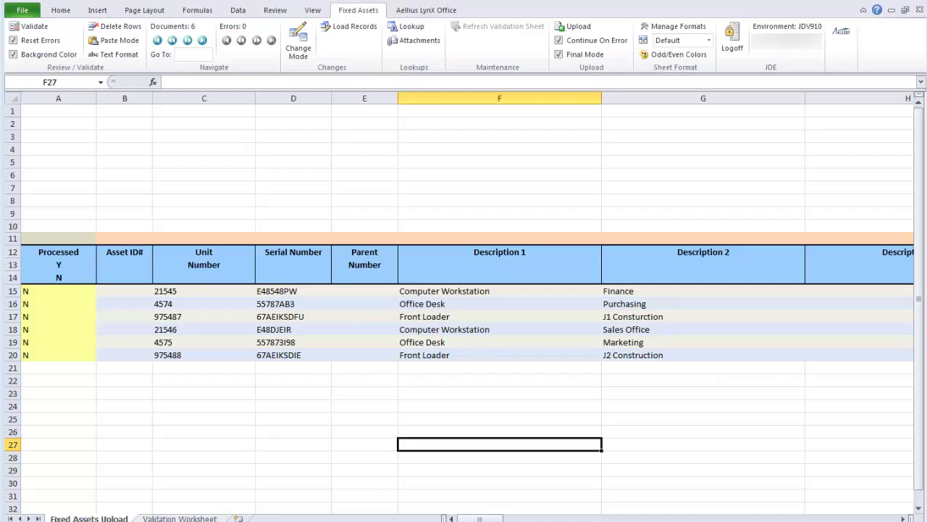
- Upload the six assets in final mode, receiving IDs 37016–37021, and open asset 37016 in JD Edwards
{"action": "left_click", "coordinate": [579, 28]}
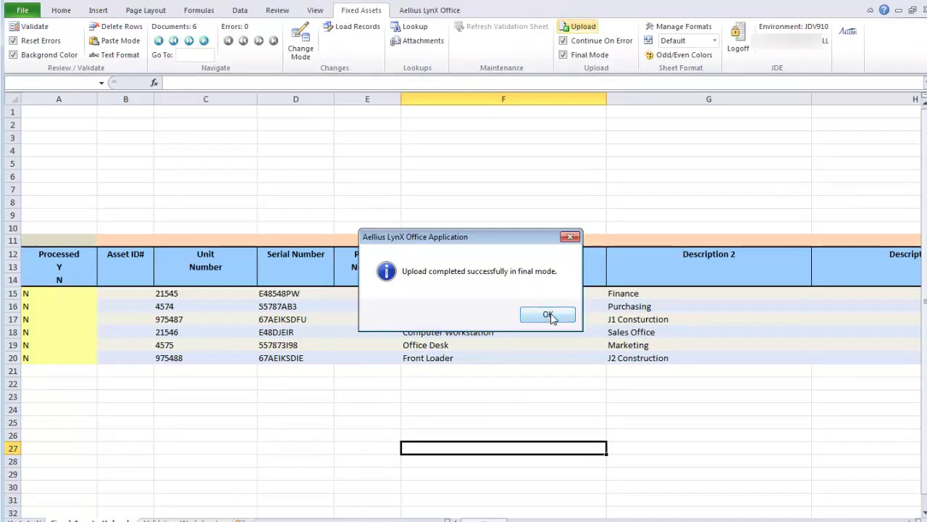
{"action": "left_click", "coordinate": [549, 315]}
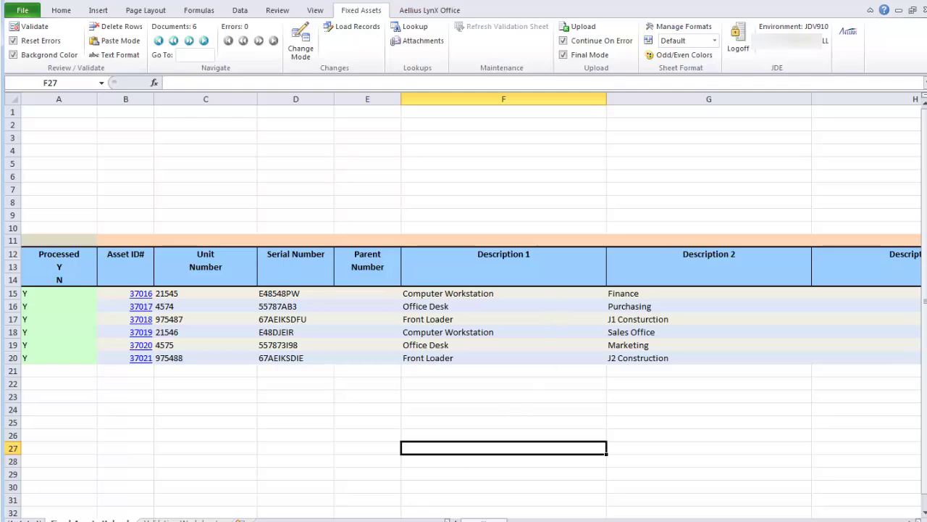
{"action": "left_click", "coordinate": [141, 293]}
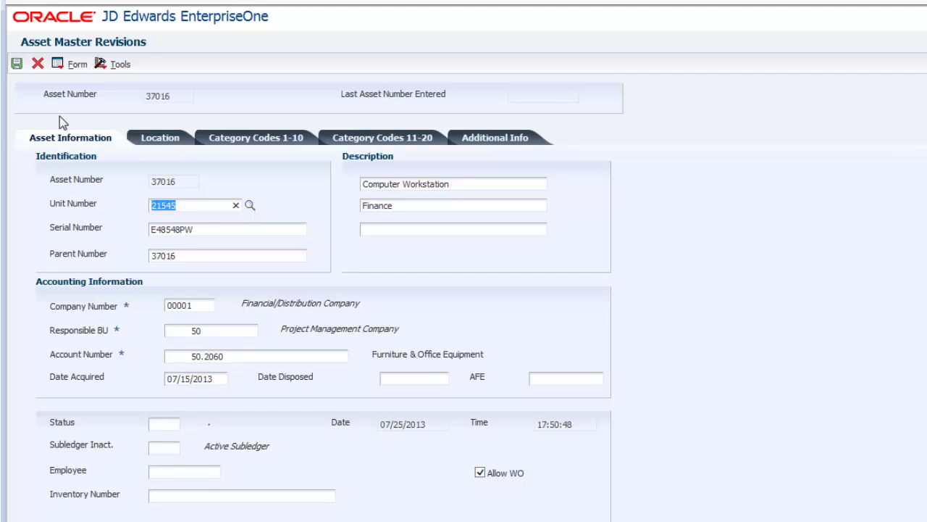
- Show asset 37016's cost summary: 1,120.00 cost and 1,055.00 net book value
{"action": "left_click", "coordinate": [58, 64]}
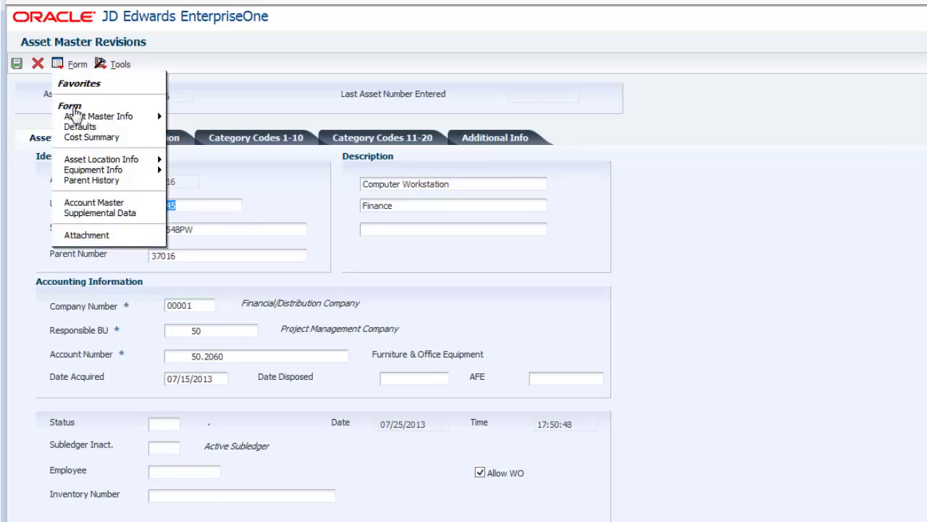
{"action": "left_click", "coordinate": [87, 138]}
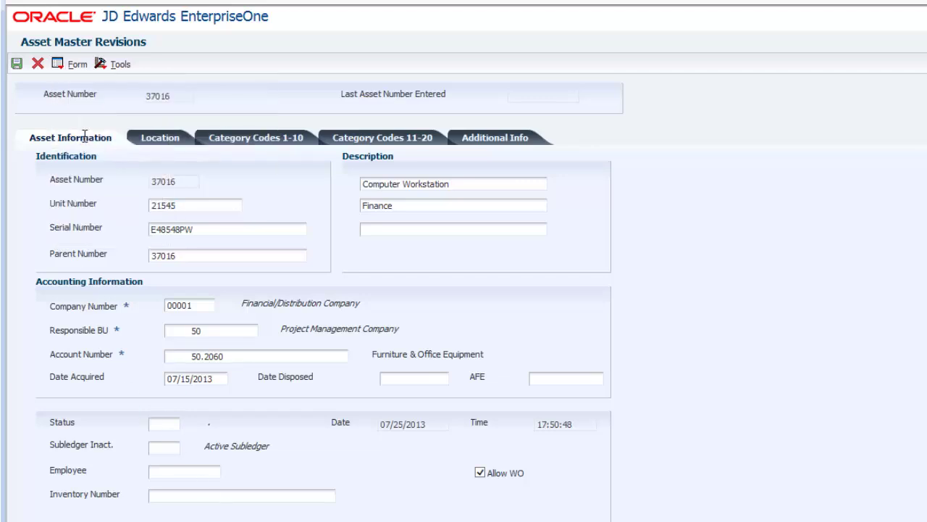
{"action": "left_click", "coordinate": [38, 64]}
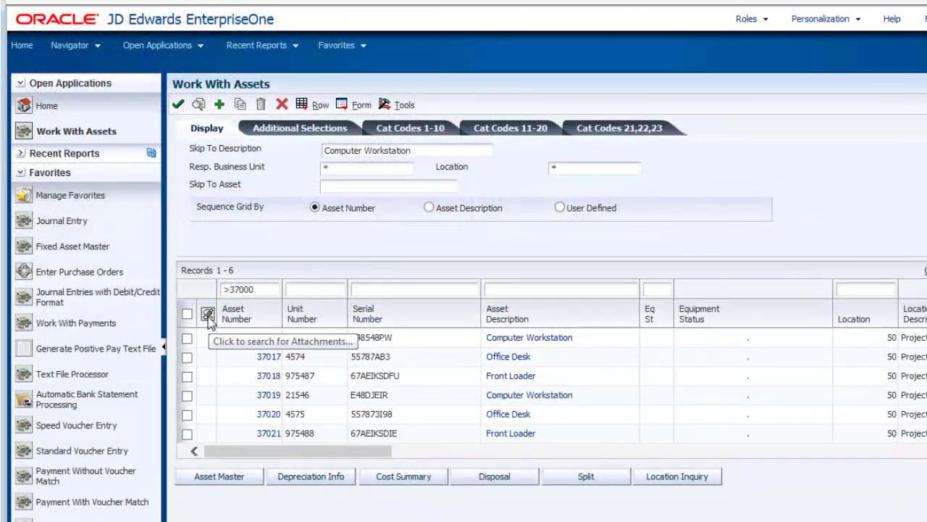
- Verify the workstation, office desk and front loader images attached to assets 37016–37018
{"action": "left_click", "coordinate": [208, 313]}
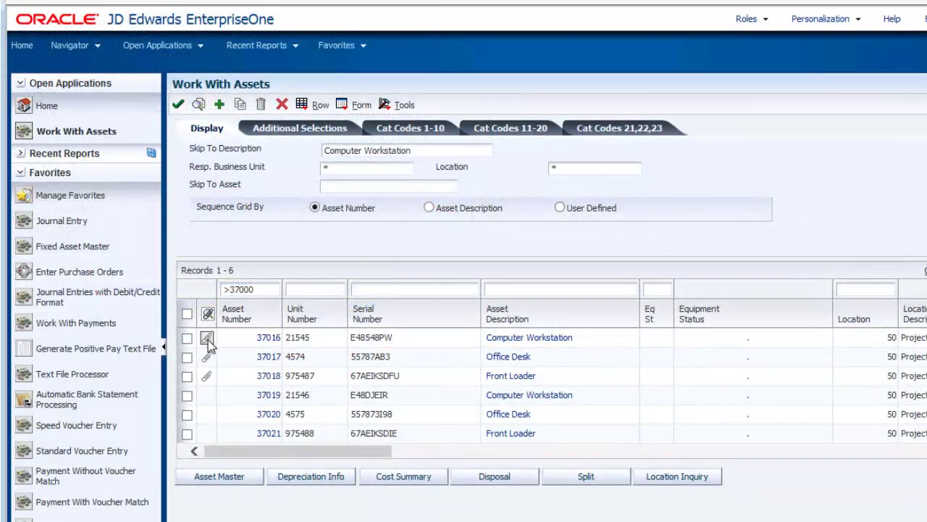
{"action": "left_click", "coordinate": [207, 339]}
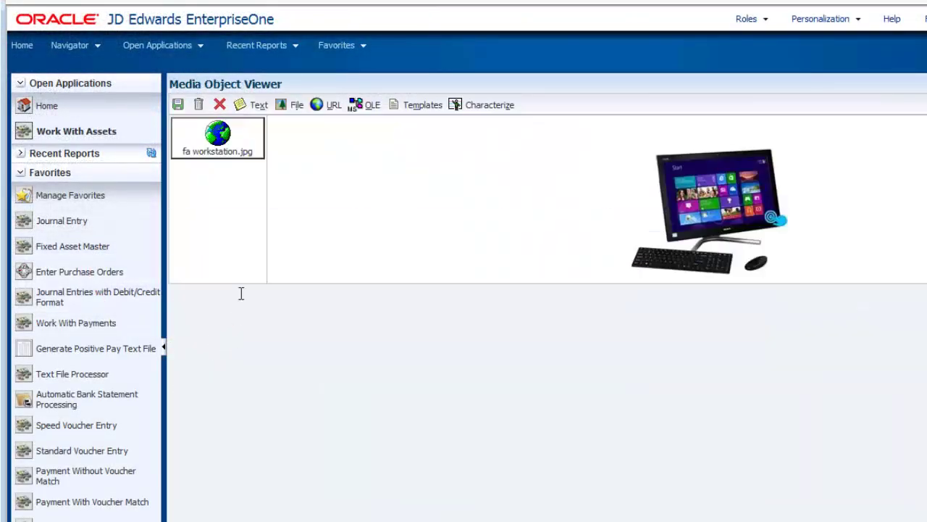
{"action": "left_click", "coordinate": [219, 104]}
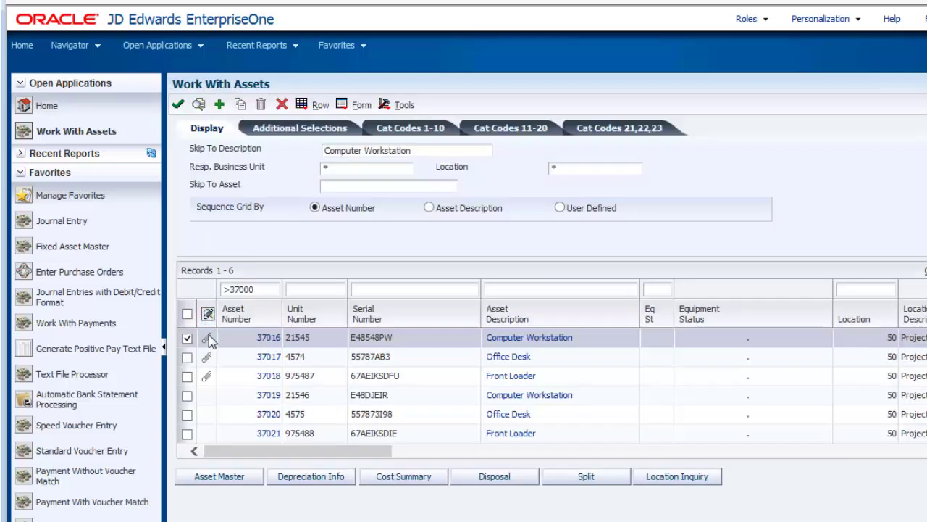
{"action": "left_click", "coordinate": [207, 358]}
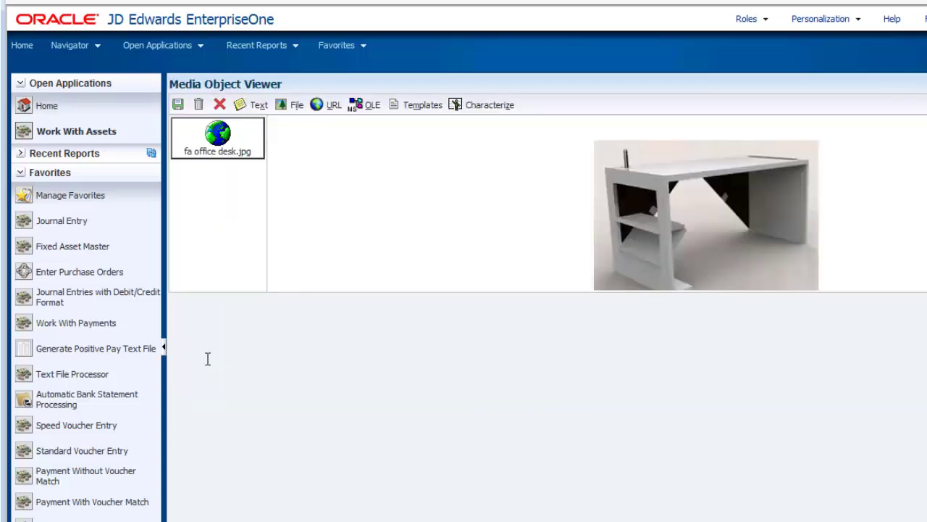
{"action": "left_click", "coordinate": [219, 105]}
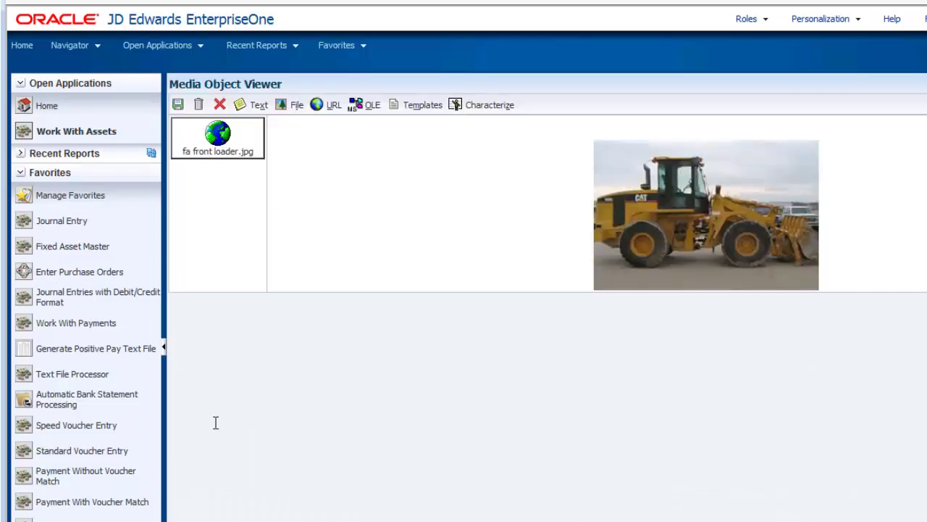
{"action": "left_click", "coordinate": [219, 105]}
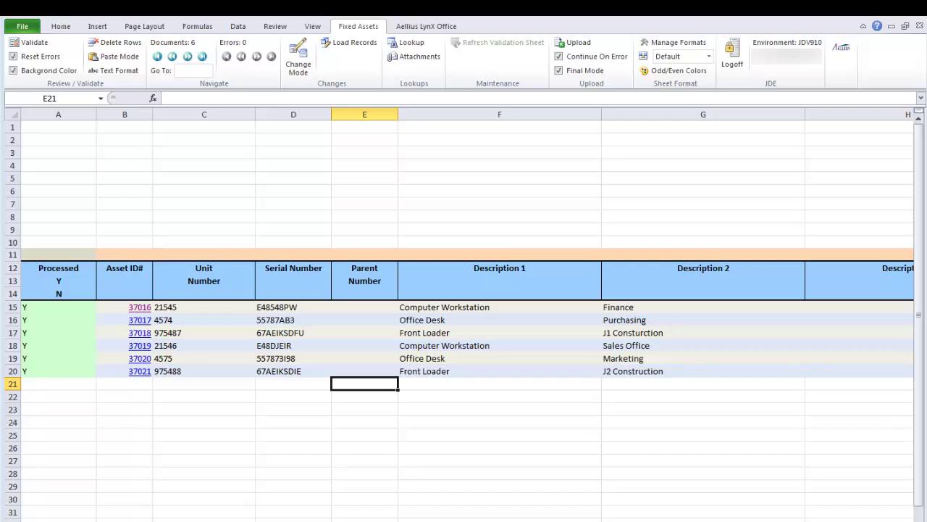
- Select cell E19 on the Fixed Assets Upload sheet
{"action": "left_click", "coordinate": [365, 358]}
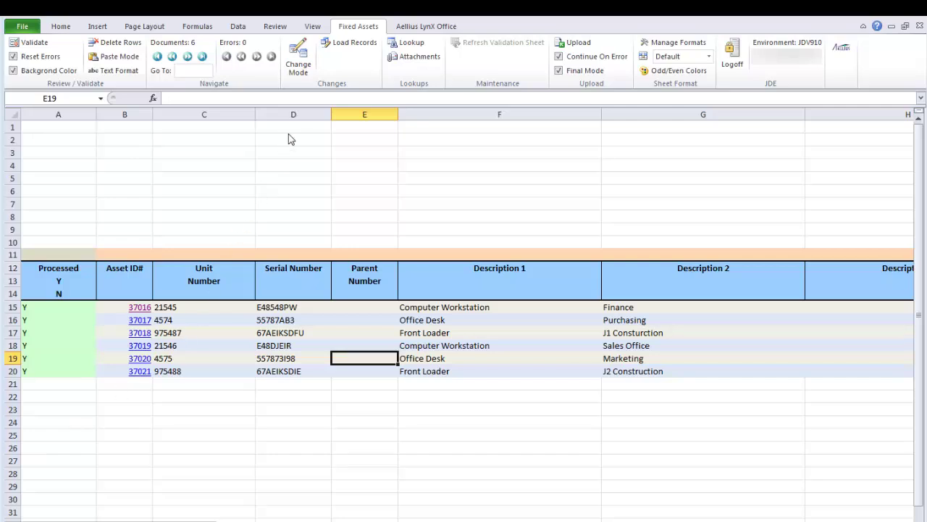
- Switch to Change Mode, confirm clearing the six uploaded rows, and bring up Load Records: Fixed Assets
{"action": "left_click", "coordinate": [299, 58]}
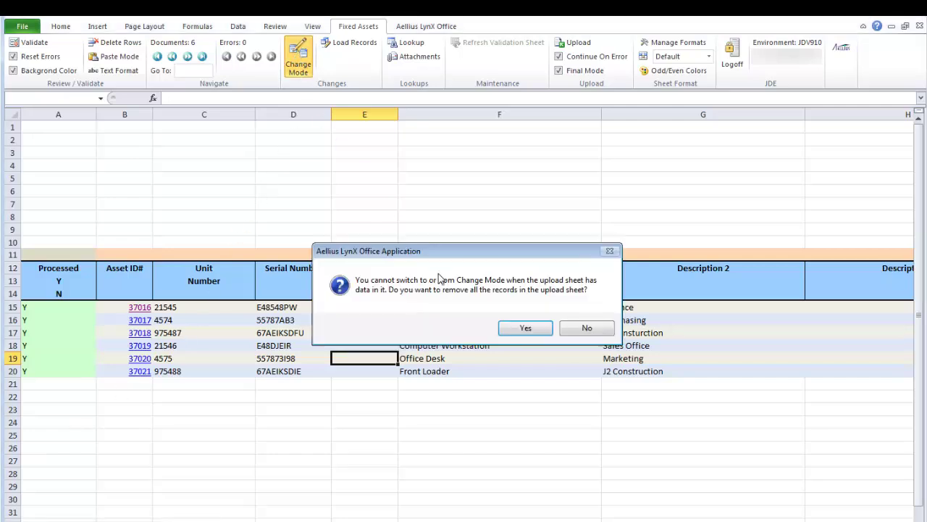
{"action": "left_click", "coordinate": [525, 328]}
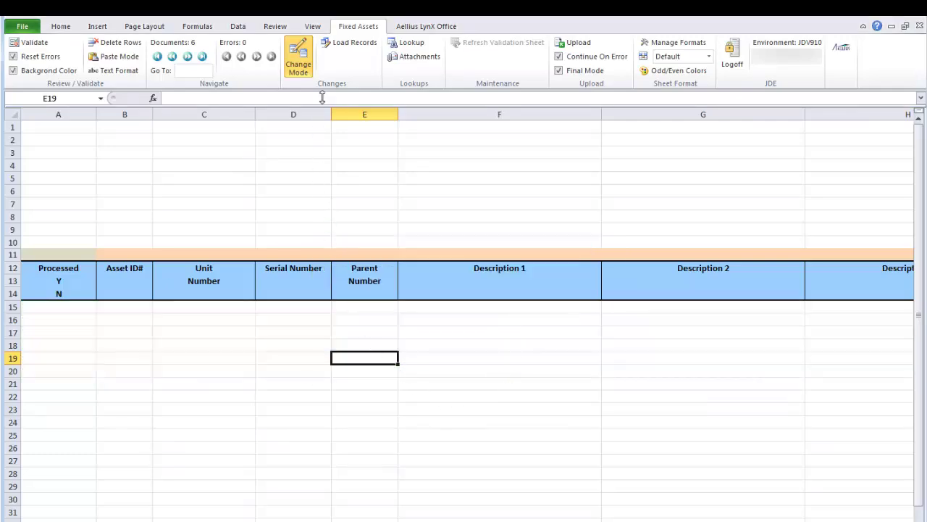
{"action": "left_click", "coordinate": [340, 42]}
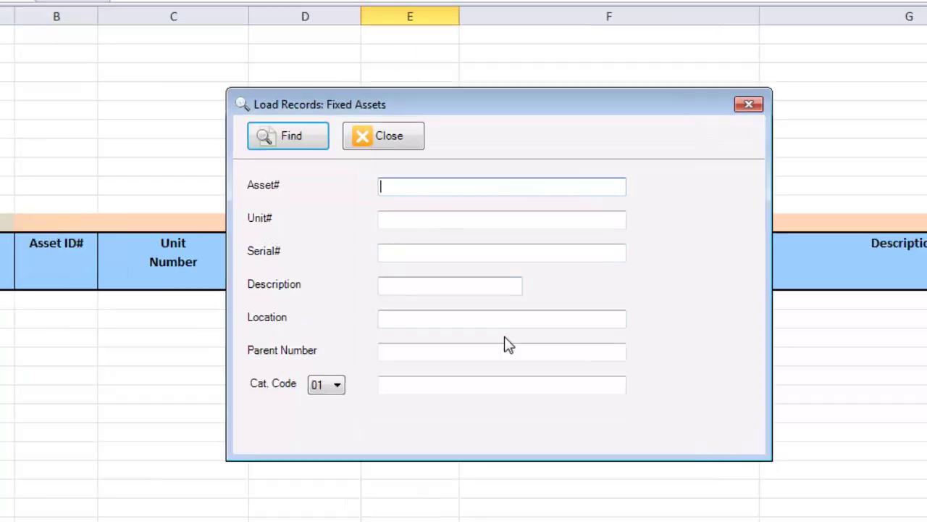
- Search asset numbers 37000 - 37100 with Category Code 01 equal to 30
{"action": "type", "text": "37"}
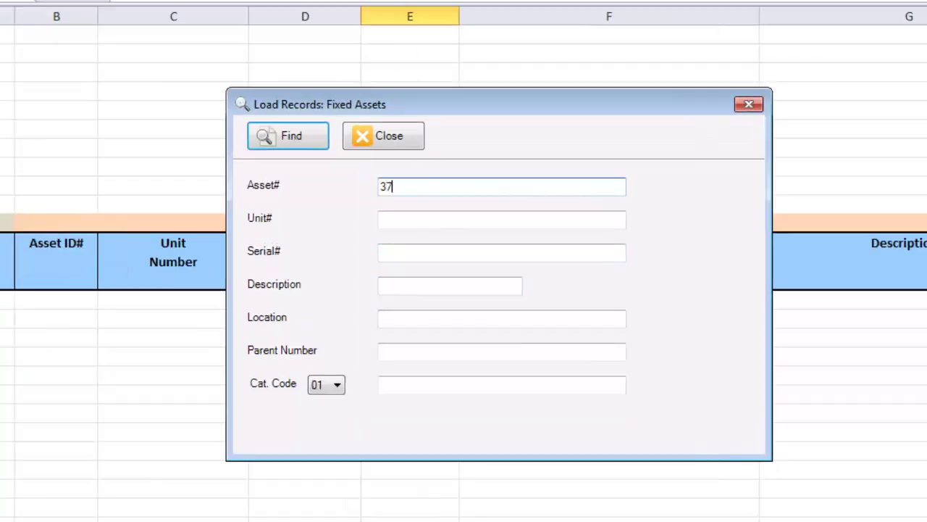
{"action": "type", "text": "000 - 37100"}
{"action": "key", "text": "Tab"}
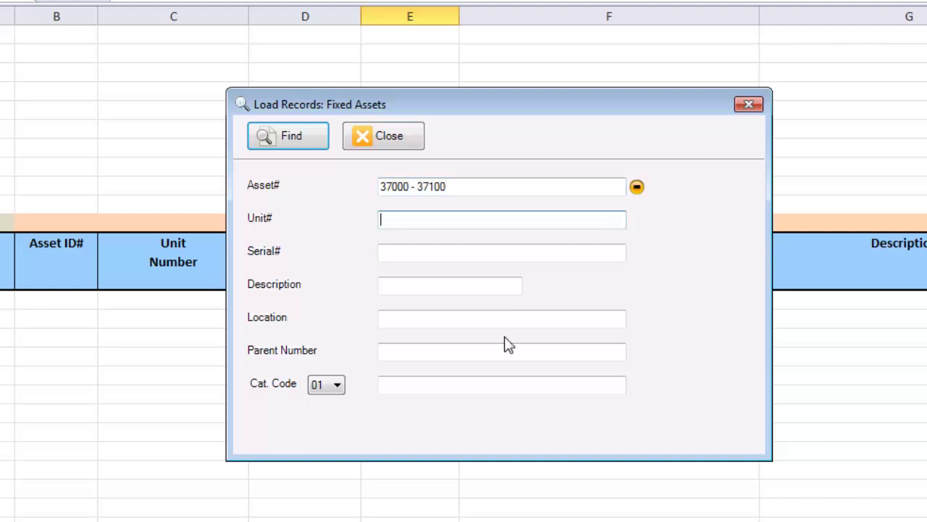
{"action": "left_click", "coordinate": [344, 391]}
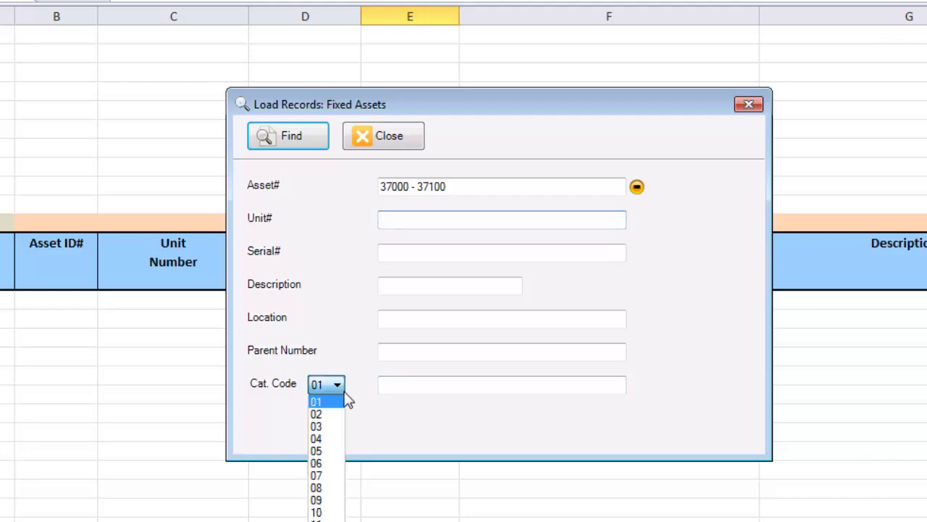
{"action": "left_click", "coordinate": [398, 384]}
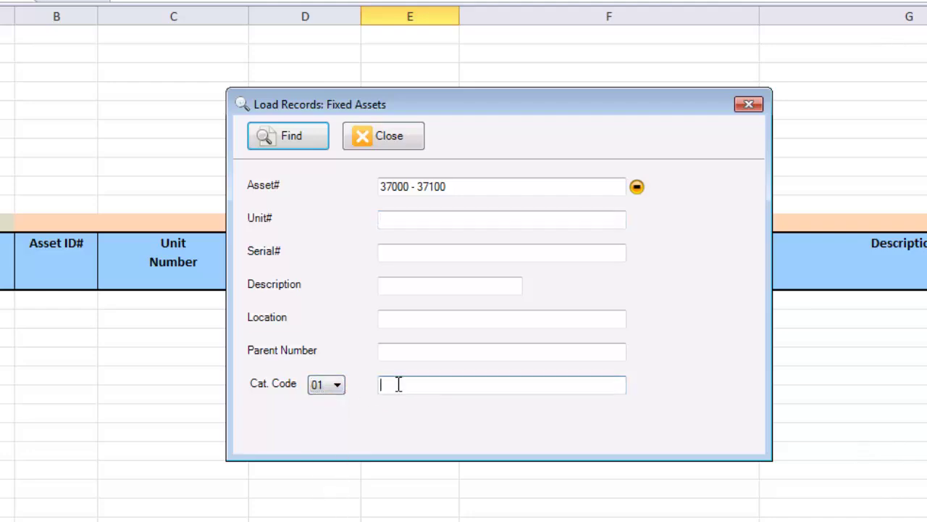
{"action": "type", "text": "30"}
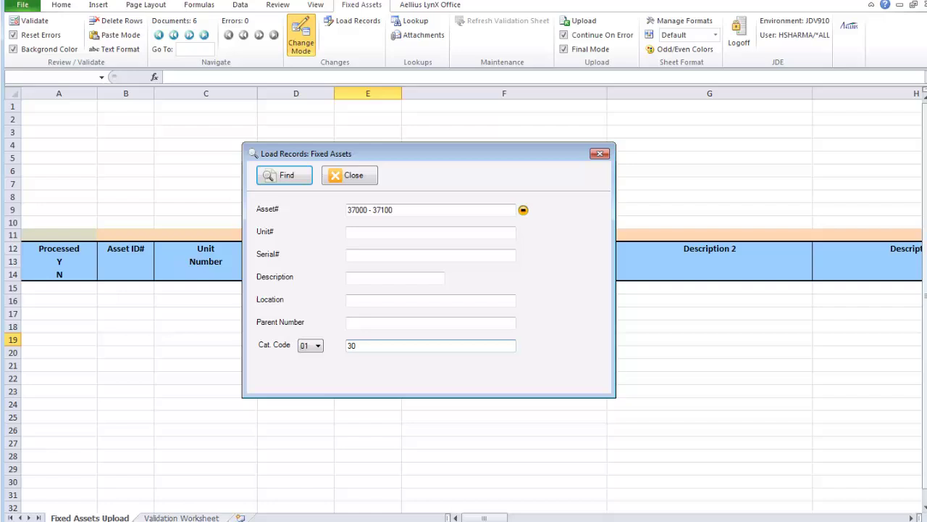
{"action": "key", "text": "Return"}
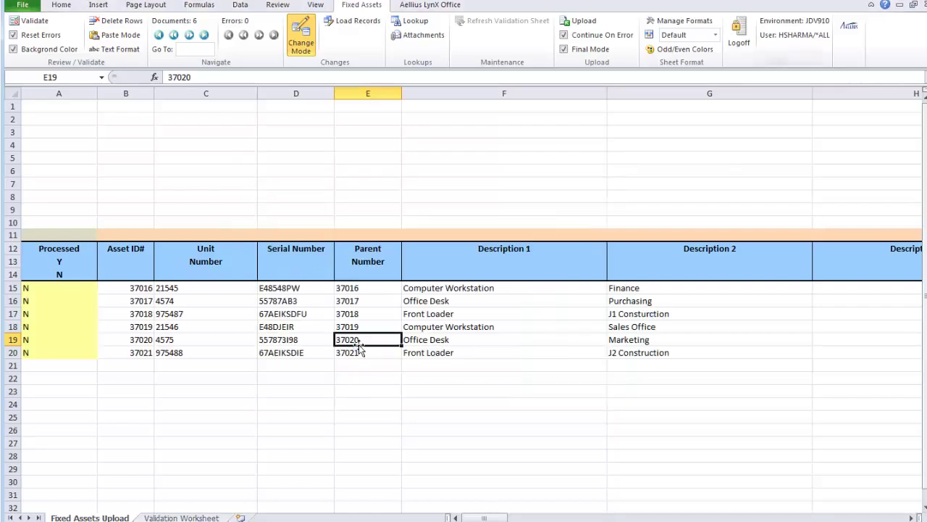
- Delete the two Front Loader rows, assets 37018 and 37021, from the upload sheet
{"action": "left_click", "coordinate": [631, 313]}
{"action": "left_click", "coordinate": [637, 353], "text": "ctrl"}
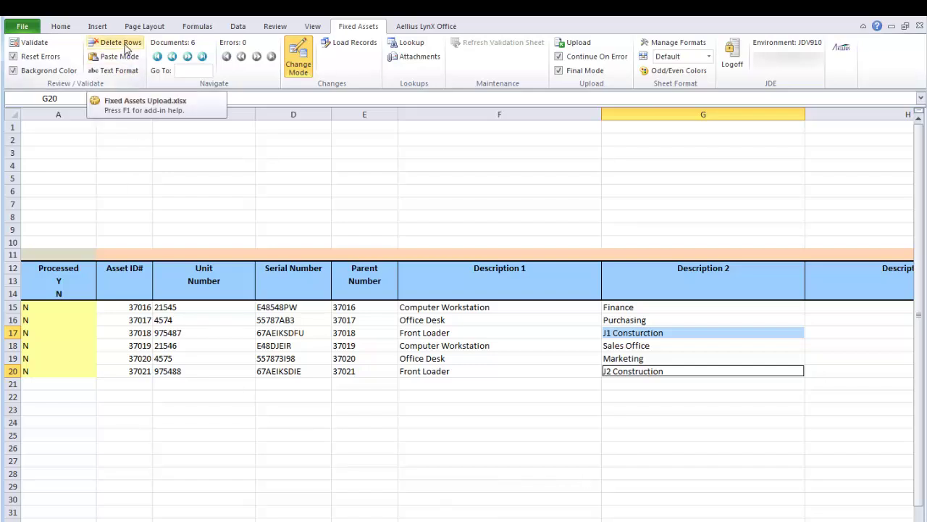
{"action": "left_click", "coordinate": [123, 43]}
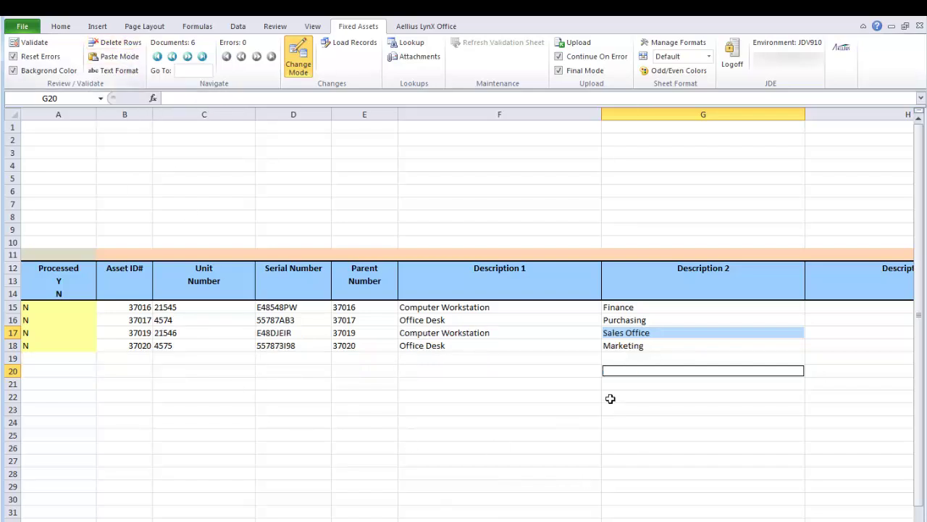
{"action": "left_click", "coordinate": [615, 358]}
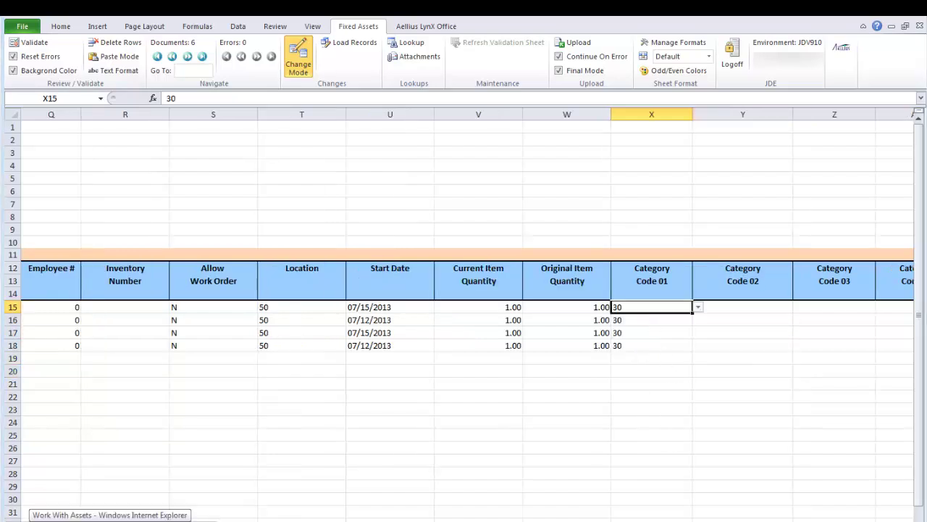
- Change Category Code 01 in X15 from 30 to 60 and copy it down to X16:X18
{"action": "left_click", "coordinate": [631, 308]}
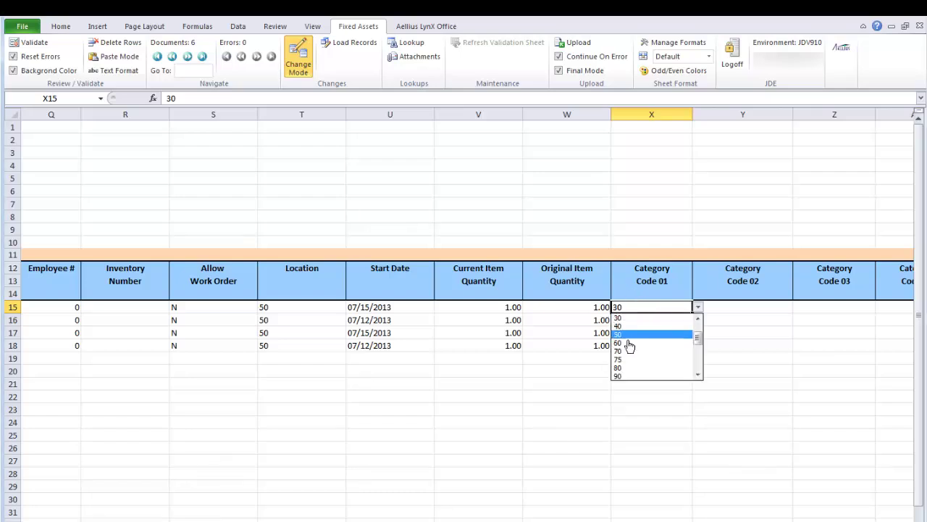
{"action": "left_click", "coordinate": [621, 343]}
{"action": "key", "text": "Down"}
{"action": "key", "text": "Up"}
{"action": "key", "text": "ctrl+c"}
{"action": "key", "text": "shift+Down"}
{"action": "key", "text": "shift+Down"}
{"action": "key", "text": "shift+Down"}
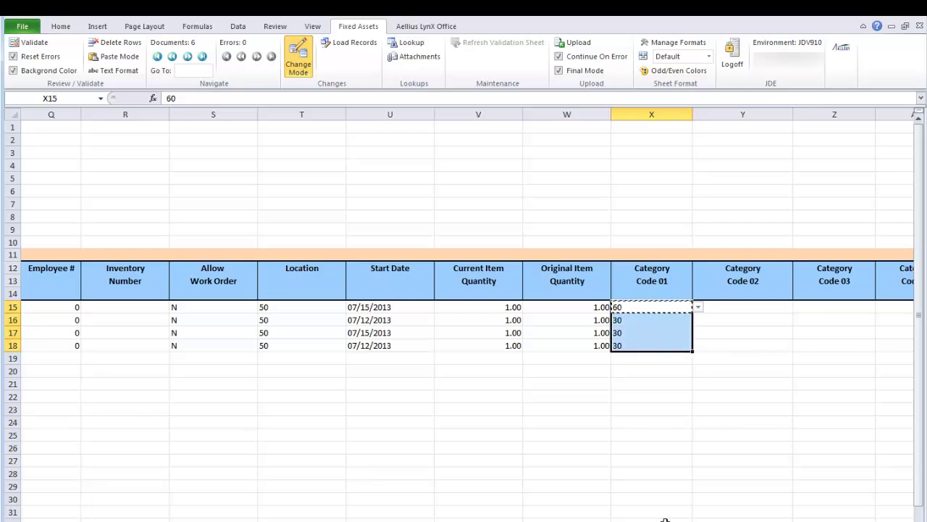
{"action": "key", "text": "Return"}
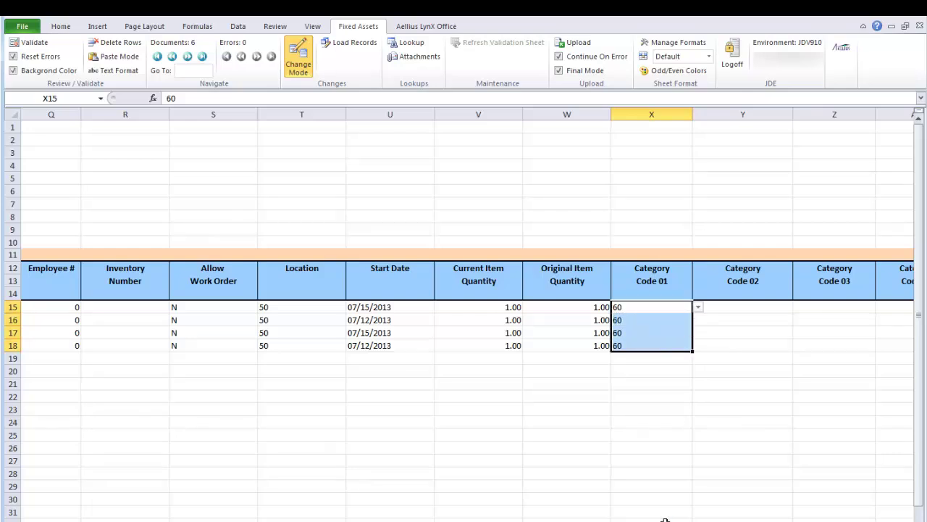
- Upload assets 37016, 37017, 37019 and 37020 with Category Code 01 of 60 to JD Edwards
{"action": "left_click", "coordinate": [574, 43]}
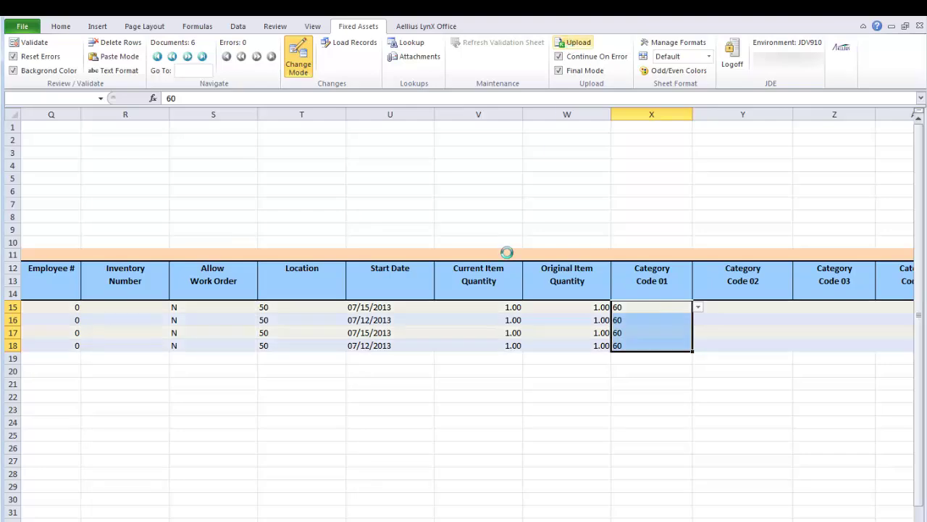